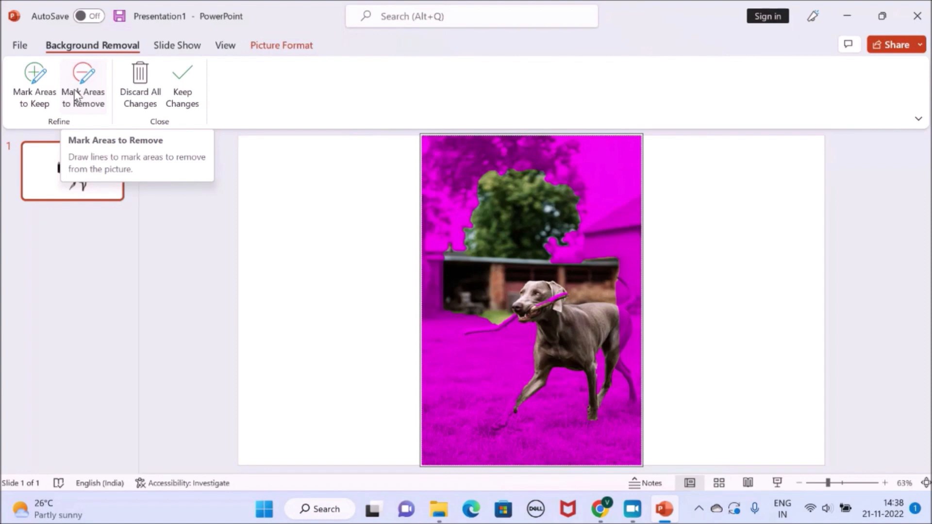
# - Mark the tree and the shed behind the dog as areas to remove from the picture
pyautogui.click(76, 96)
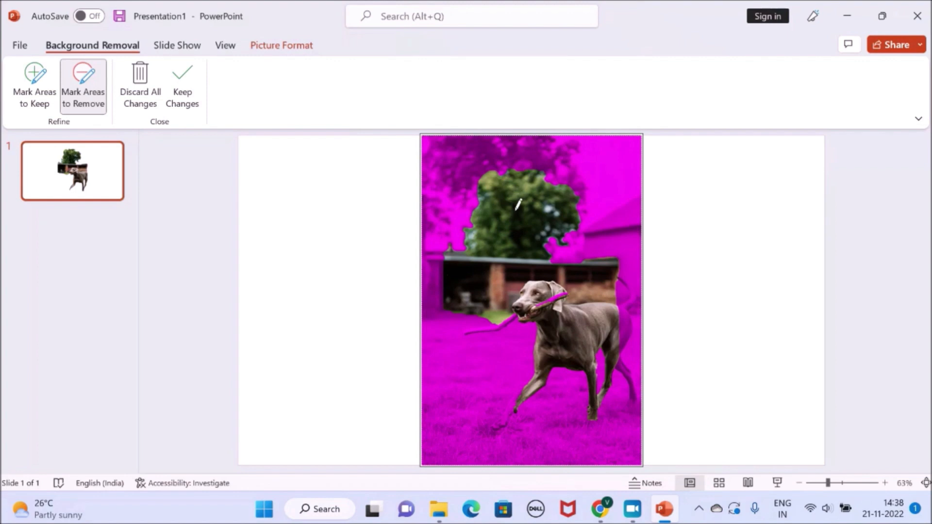
pyautogui.moveTo(458, 252)
pyautogui.mouseDown()
pyautogui.moveTo(475, 192)
pyautogui.moveTo(499, 170)
pyautogui.moveTo(534, 165)
pyautogui.moveTo(574, 188)
pyautogui.moveTo(574, 239)
pyautogui.moveTo(557, 236)
pyautogui.moveTo(544, 250)
pyautogui.moveTo(559, 262)
pyautogui.moveTo(616, 263)
pyautogui.moveTo(599, 299)
pyautogui.moveTo(522, 277)
pyautogui.mouseUp()
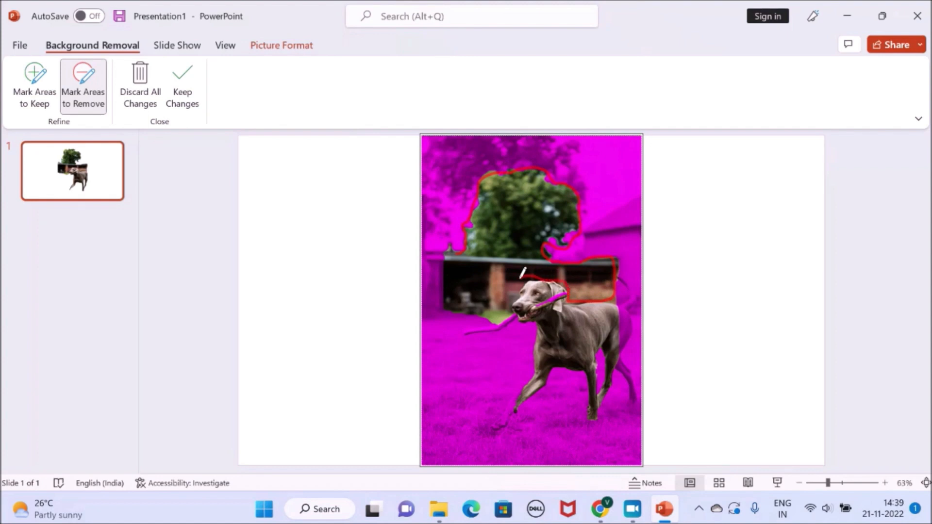
pyautogui.moveTo(505, 310)
pyautogui.mouseDown()
pyautogui.moveTo(485, 315)
pyautogui.moveTo(450, 301)
pyautogui.moveTo(457, 246)
pyautogui.moveTo(459, 256)
pyautogui.mouseUp()
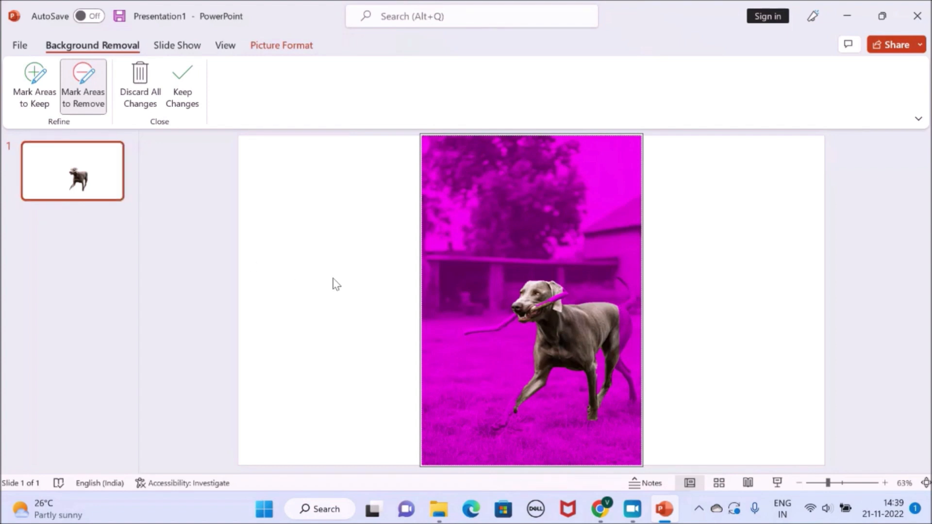
# - Mark the dog's front leg, hind leg and tail and the stick in its mouth as areas to keep
pyautogui.click(40, 96)
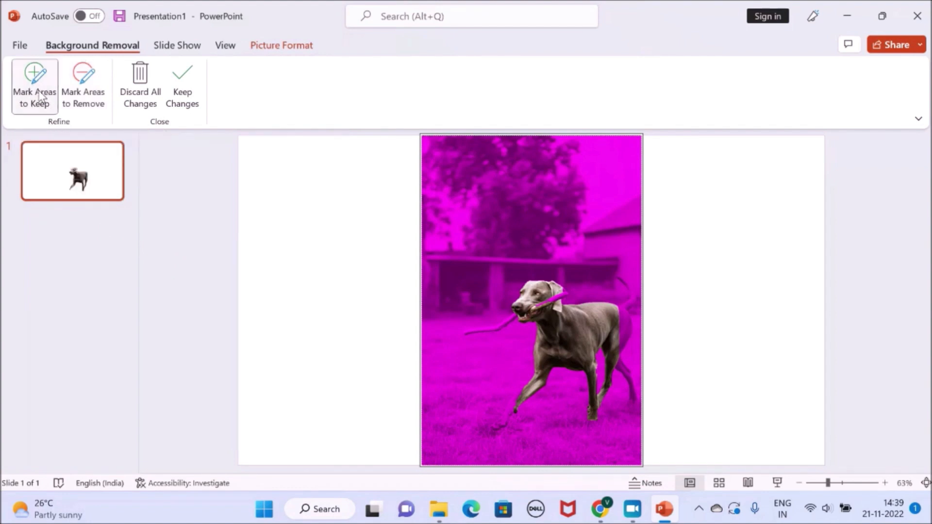
pyautogui.click(523, 384)
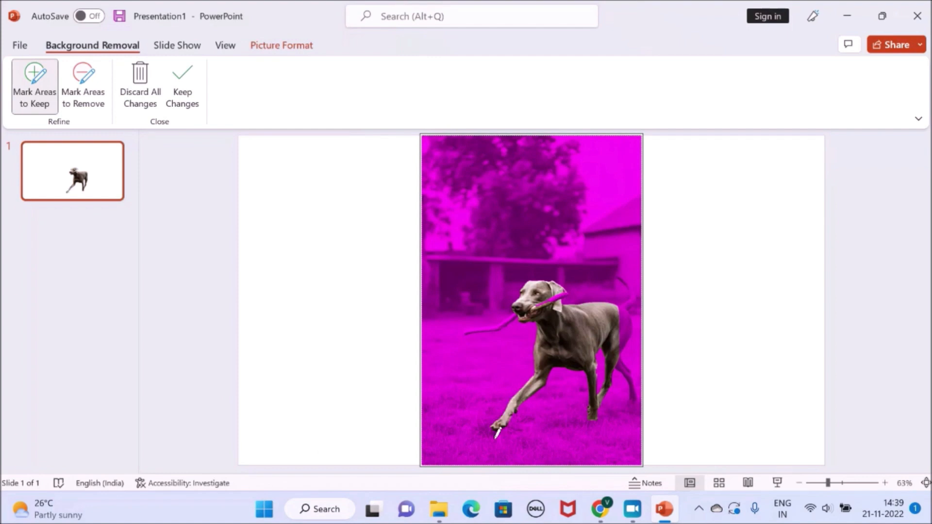
pyautogui.moveTo(627, 333); pyautogui.dragTo(630, 305)
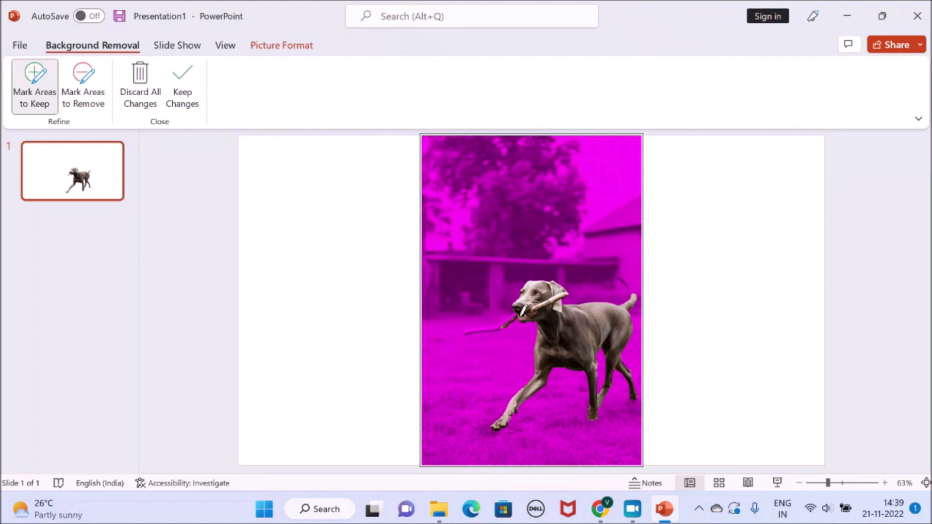
pyautogui.click(516, 315)
pyautogui.moveTo(626, 284); pyautogui.dragTo(622, 278)
# - Zoom in to 120% and mark the dog's body and planted front paw as areas to keep
pyautogui.click(886, 483)
pyautogui.click(885, 483)
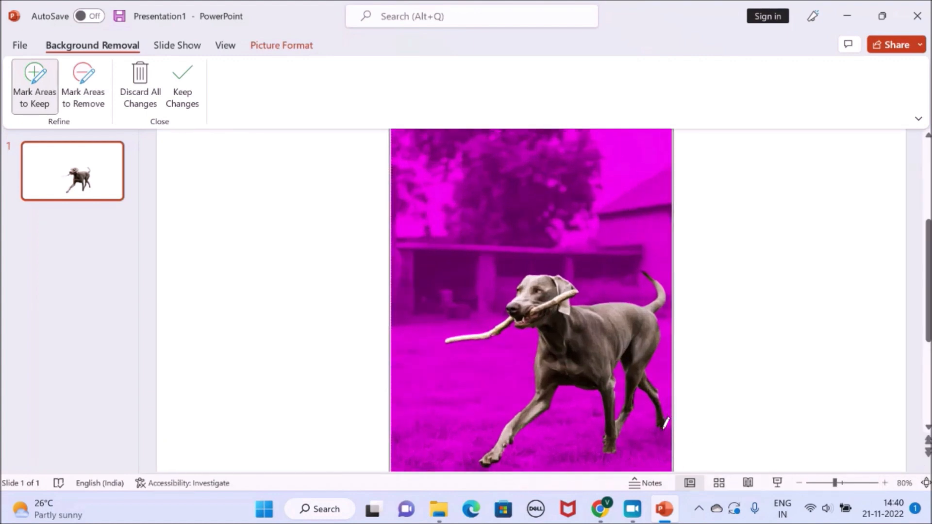
pyautogui.click(886, 483)
pyautogui.click(885, 483)
pyautogui.click(885, 482)
pyautogui.click(886, 482)
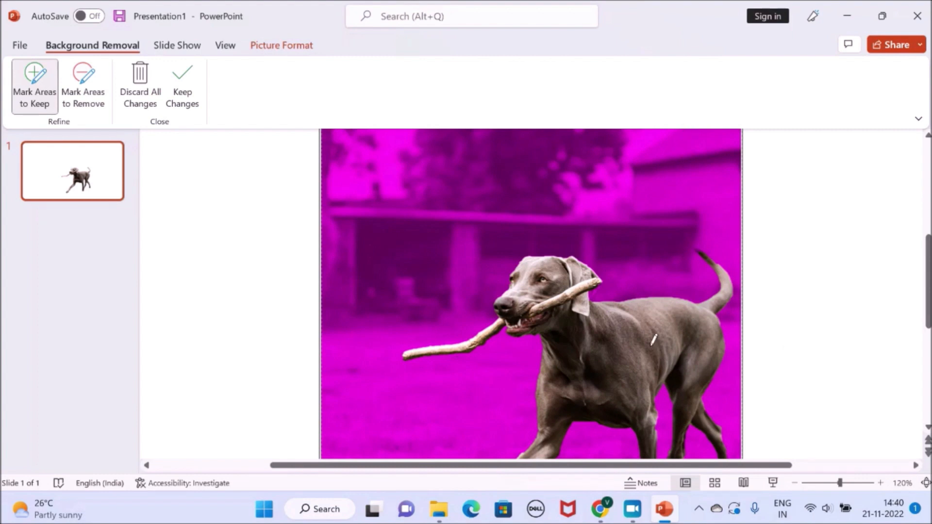
pyautogui.moveTo(641, 350); pyautogui.dragTo(611, 303)
pyautogui.moveTo(928, 315); pyautogui.dragTo(928, 399)
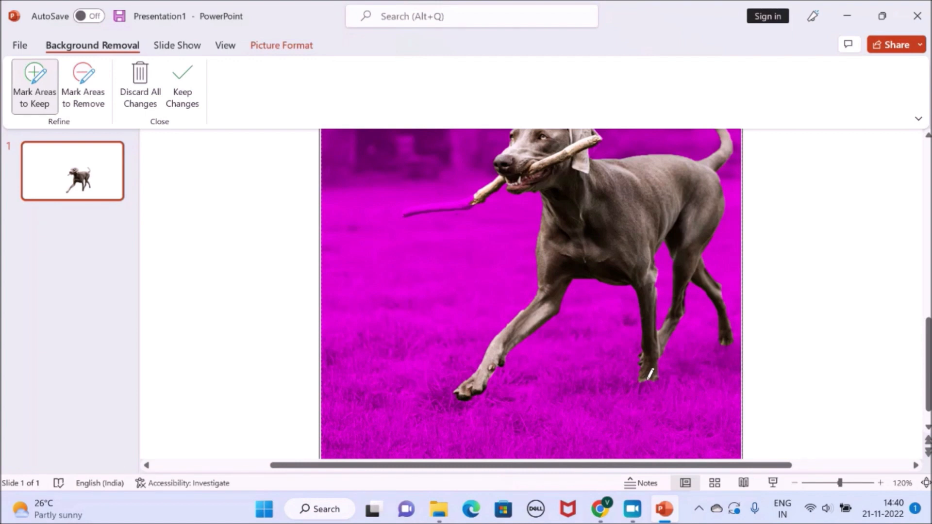
pyautogui.moveTo(660, 374); pyautogui.dragTo(638, 379)
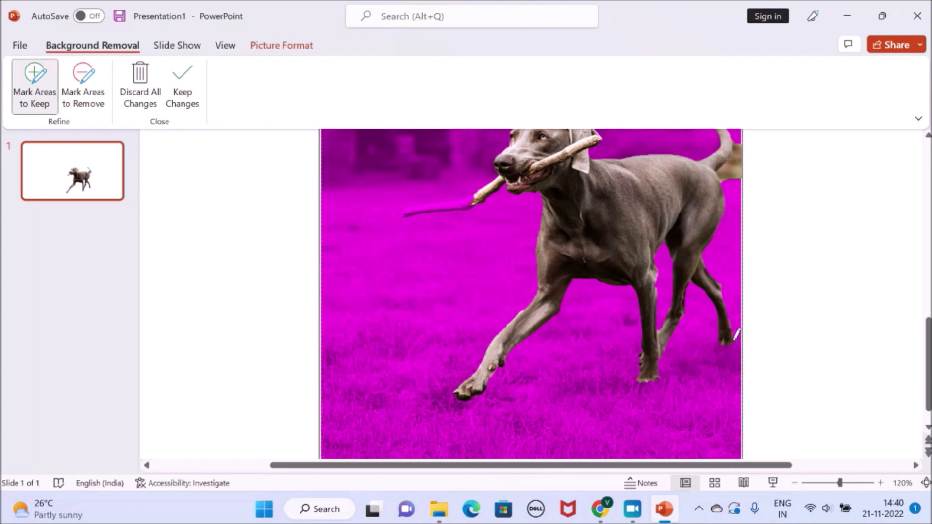
# - Mark the outer end of the stick and the tip of the dog's tail as areas to keep
pyautogui.moveTo(928, 350); pyautogui.dragTo(928, 264)
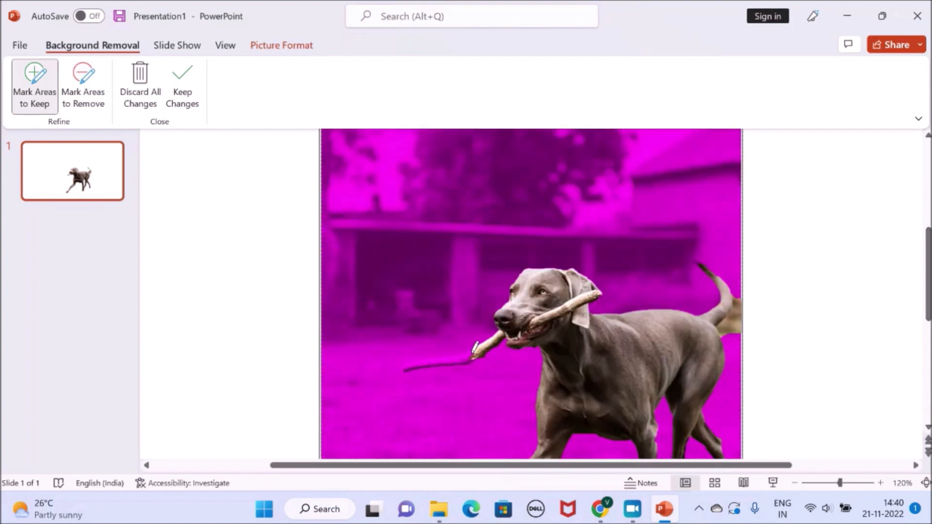
pyautogui.moveTo(471, 354); pyautogui.dragTo(405, 366)
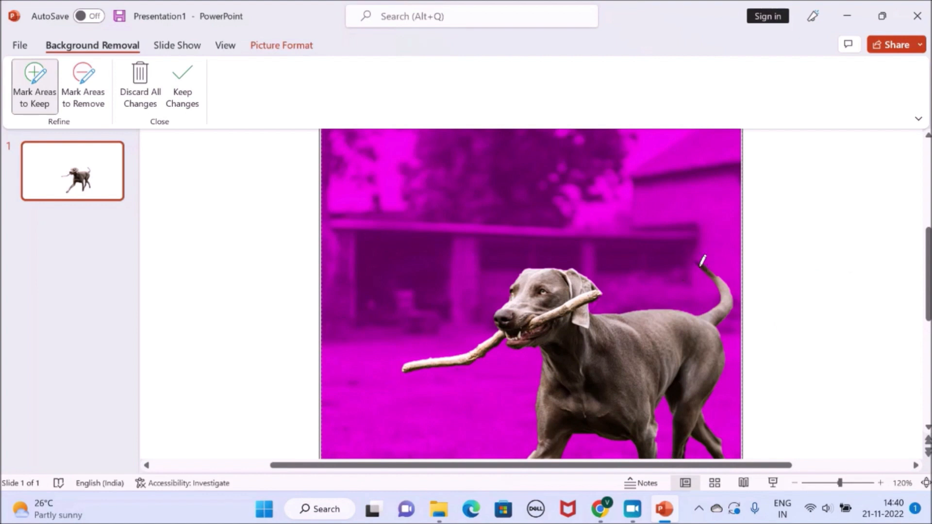
pyautogui.moveTo(700, 258); pyautogui.dragTo(698, 261)
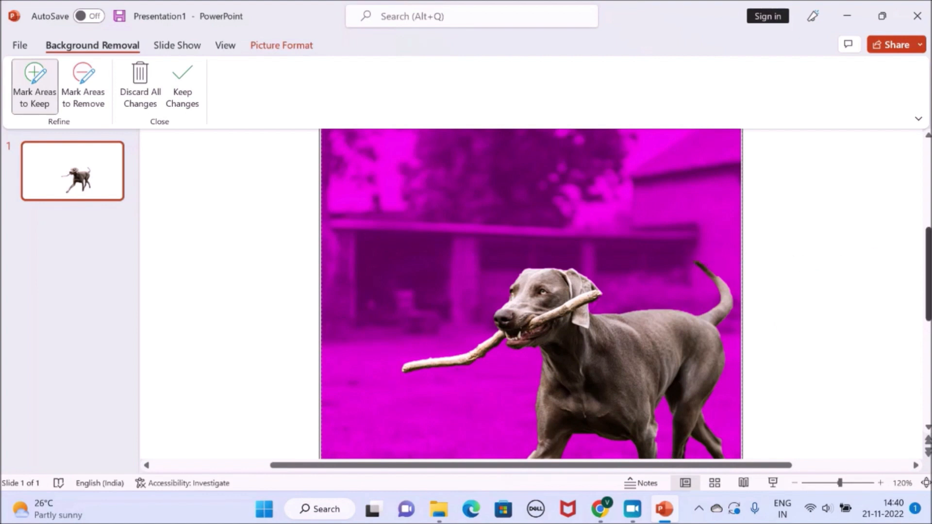
# - Check the marked areas around the dog and apply the background removal by keeping the changes
pyautogui.scroll(-2, 928, 263)
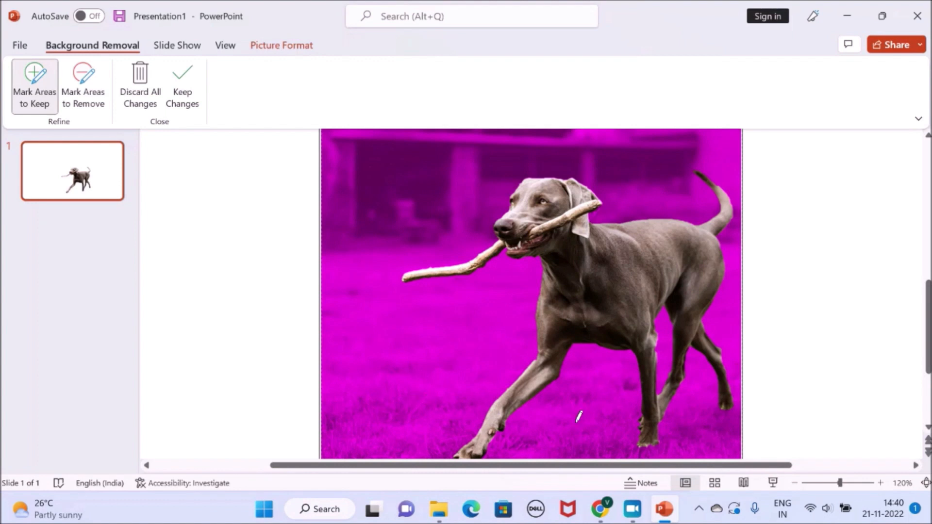
pyautogui.moveTo(930, 326); pyautogui.dragTo(928, 238)
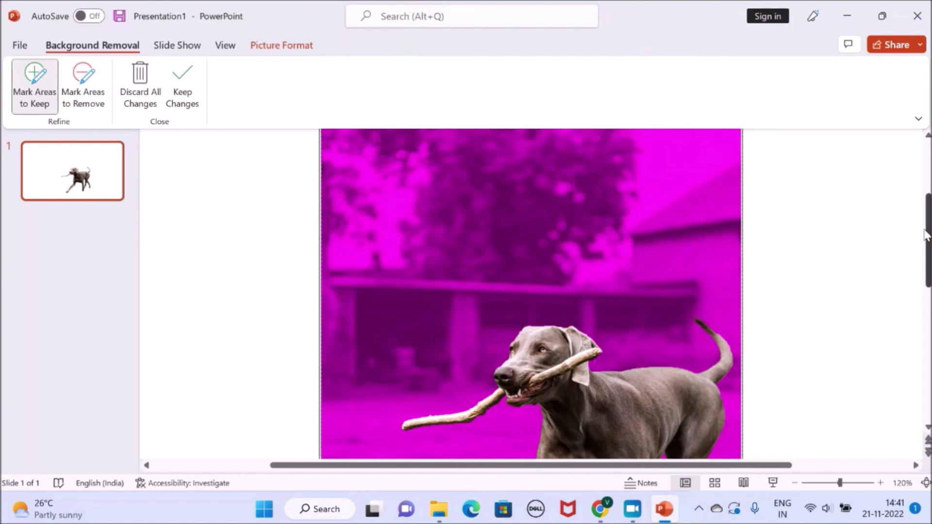
pyautogui.moveTo(929, 243); pyautogui.dragTo(928, 348)
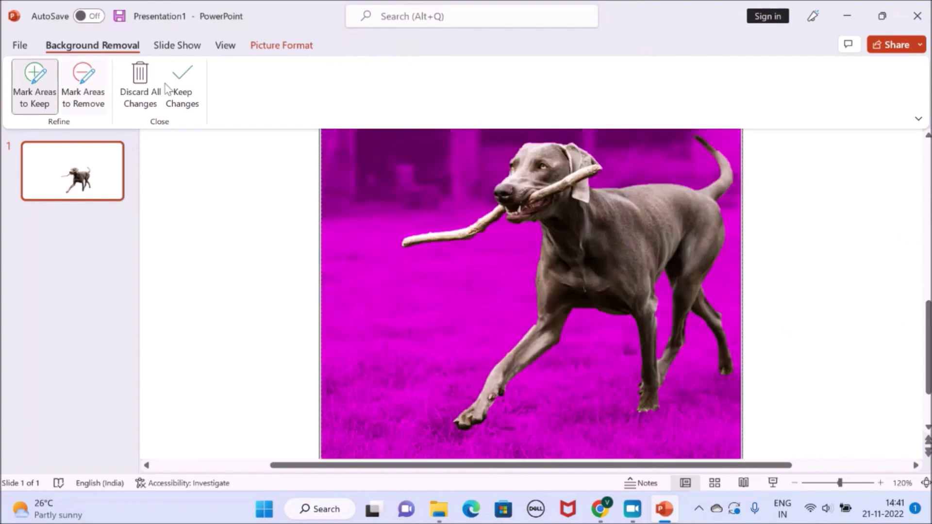
pyautogui.click(195, 106)
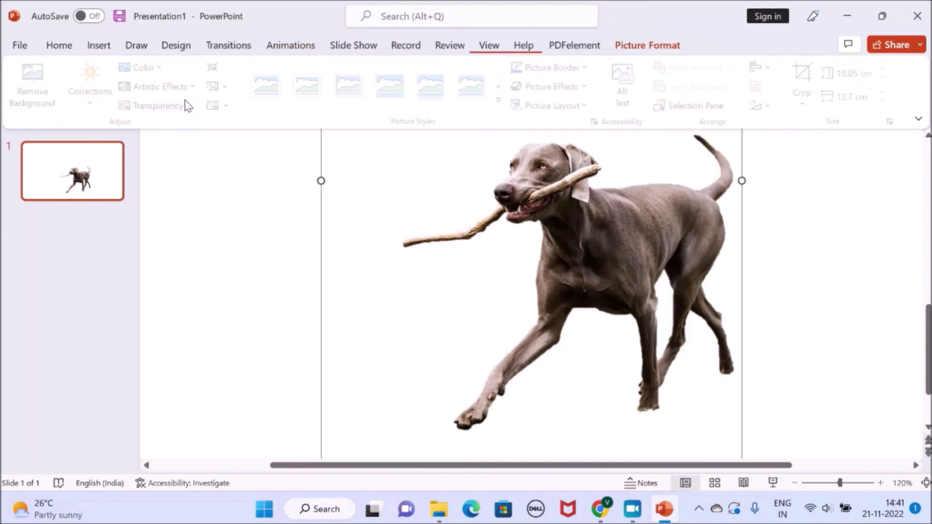
pyautogui.moveTo(928, 349); pyautogui.dragTo(929, 369)
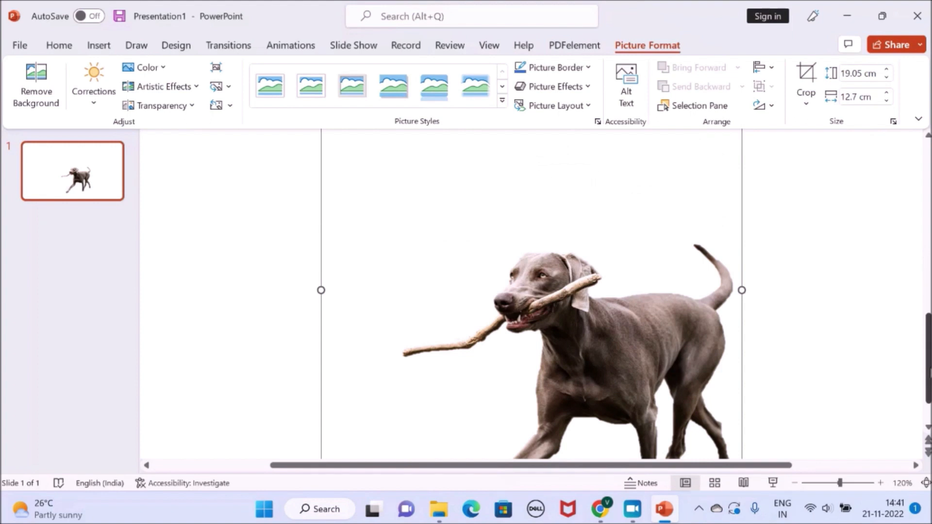
pyautogui.click(864, 338)
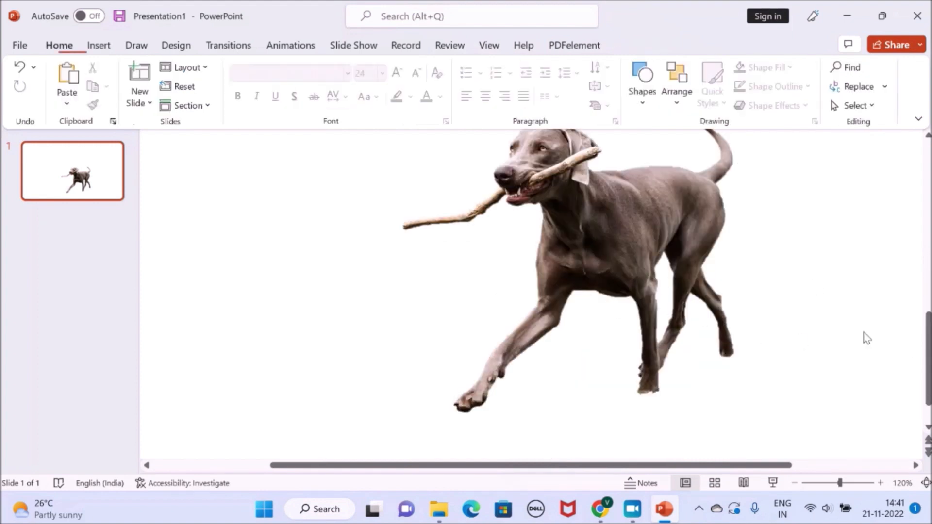
pyautogui.click(607, 398)
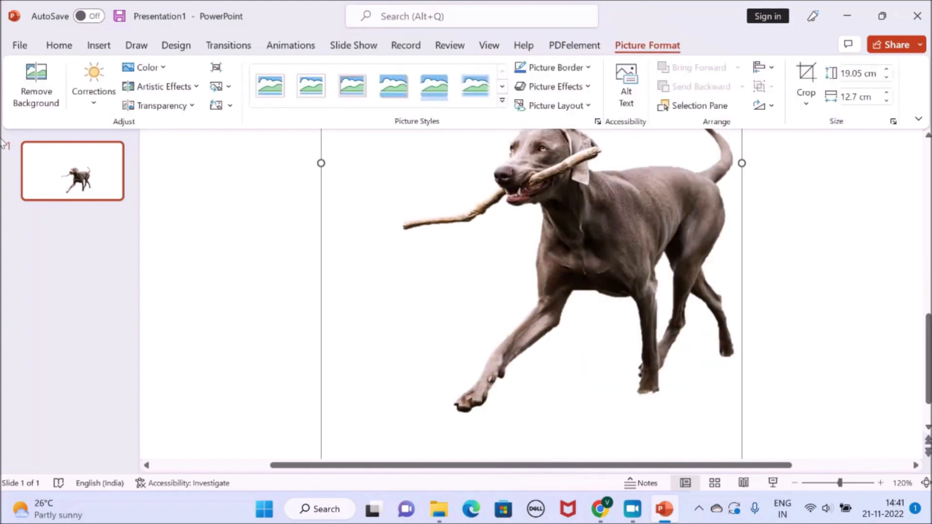
# - Save only the current slide to the Downloads folder as a JPEG File Interchange Format image named Dog
pyautogui.click(17, 46)
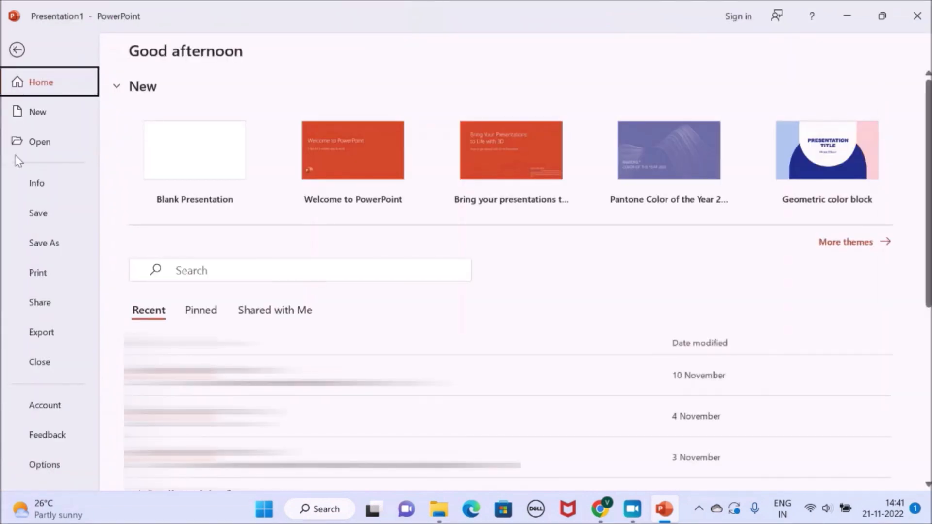
pyautogui.click(42, 244)
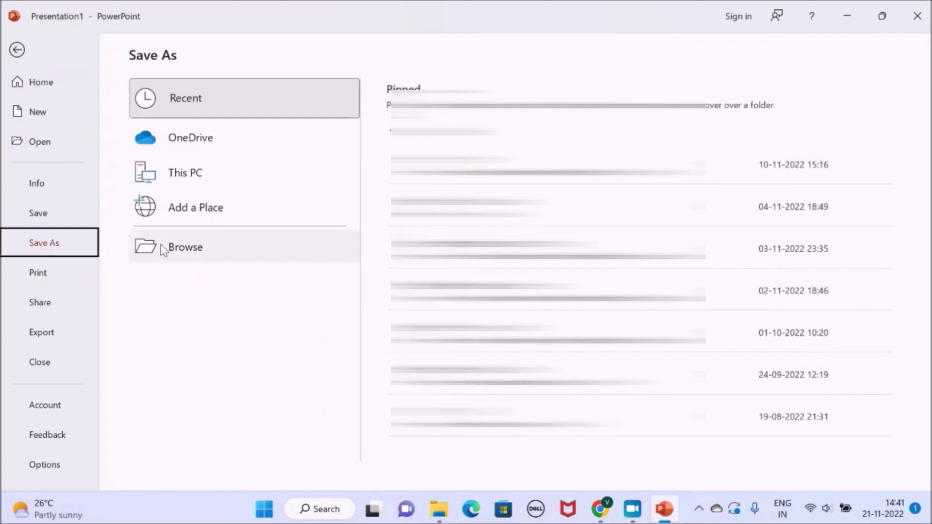
pyautogui.click(169, 249)
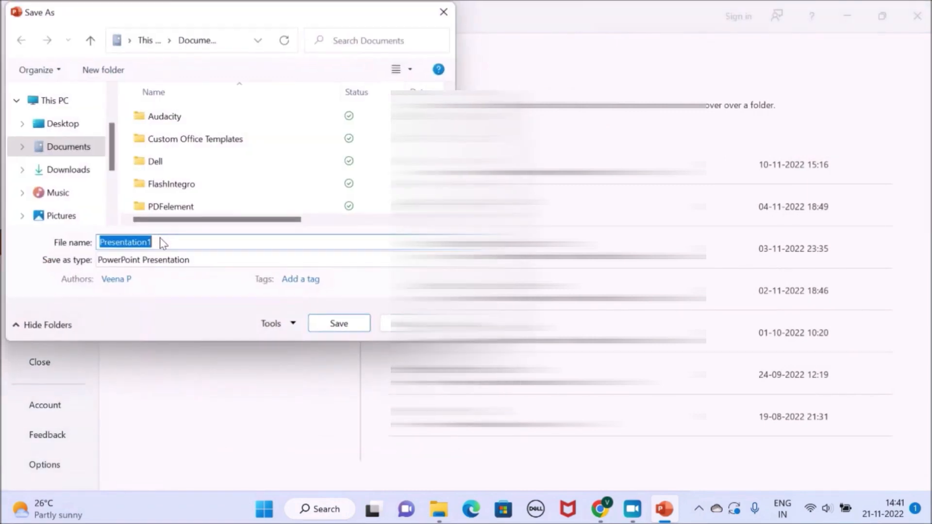
pyautogui.click(71, 171)
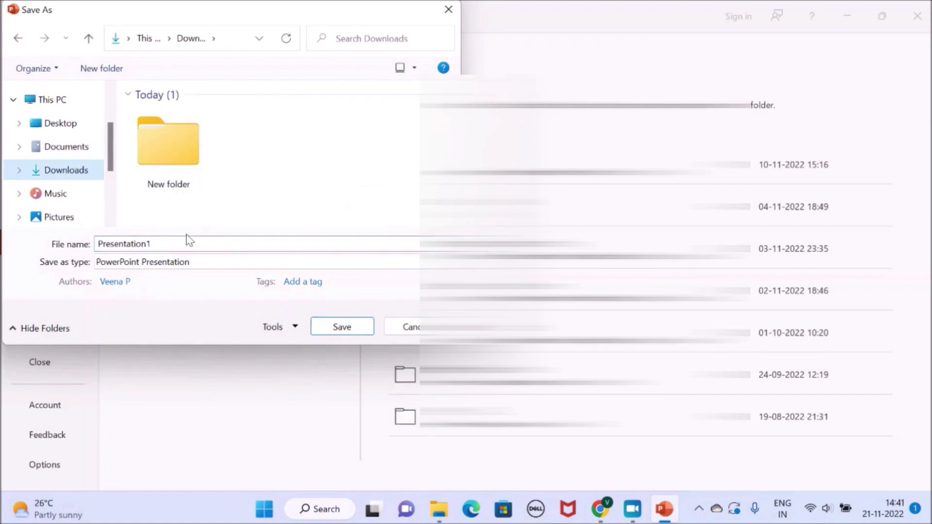
pyautogui.click(158, 265)
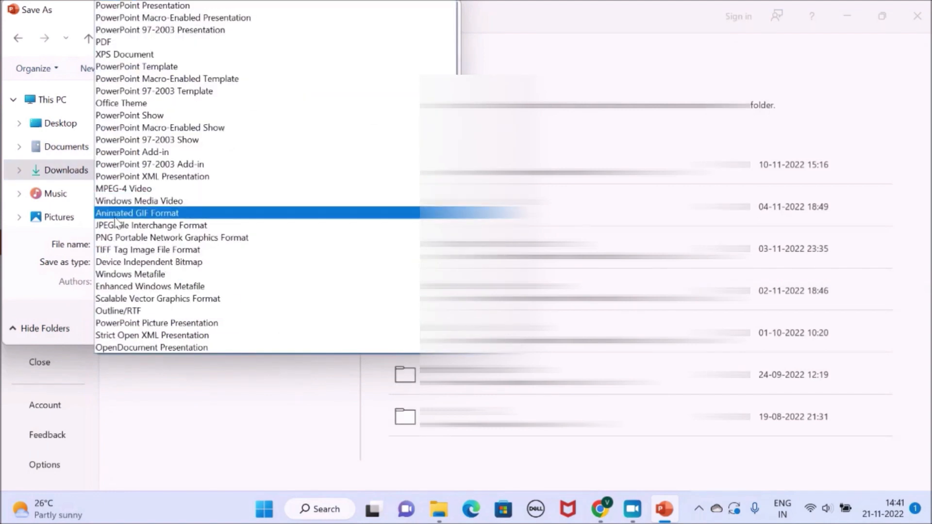
pyautogui.click(153, 226)
pyautogui.click(163, 243)
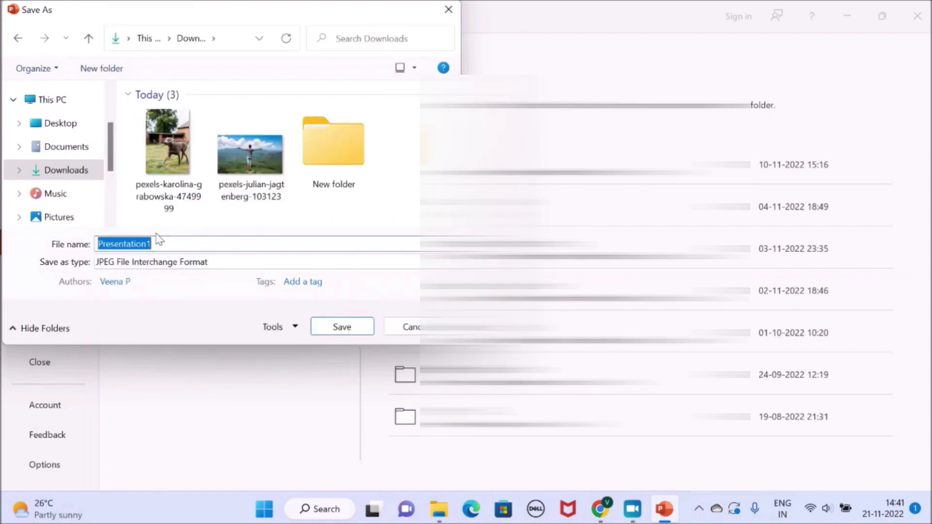
pyautogui.write('Dog')
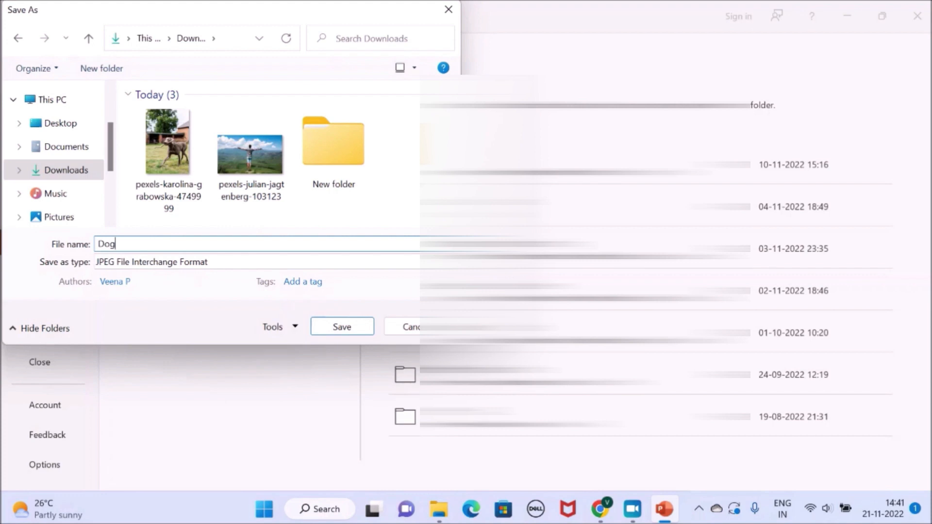
pyautogui.press('Return')
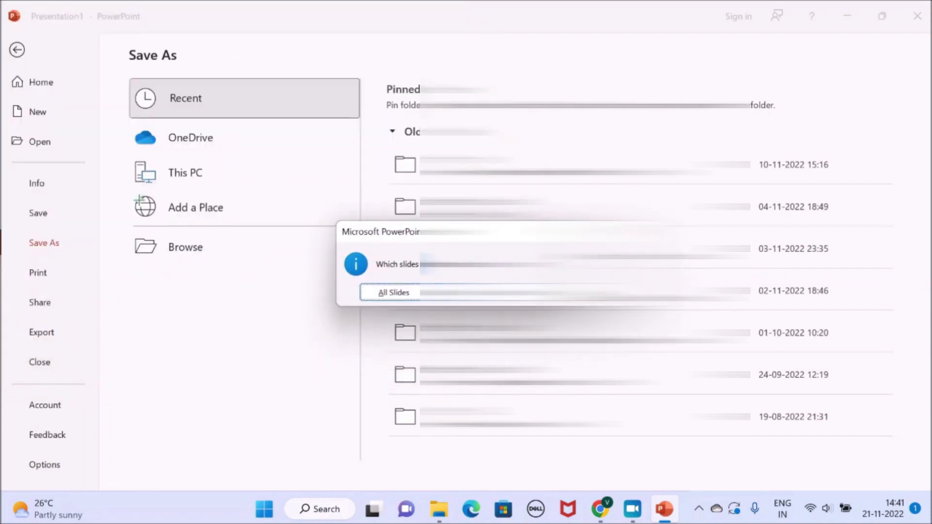
pyautogui.click(491, 293)
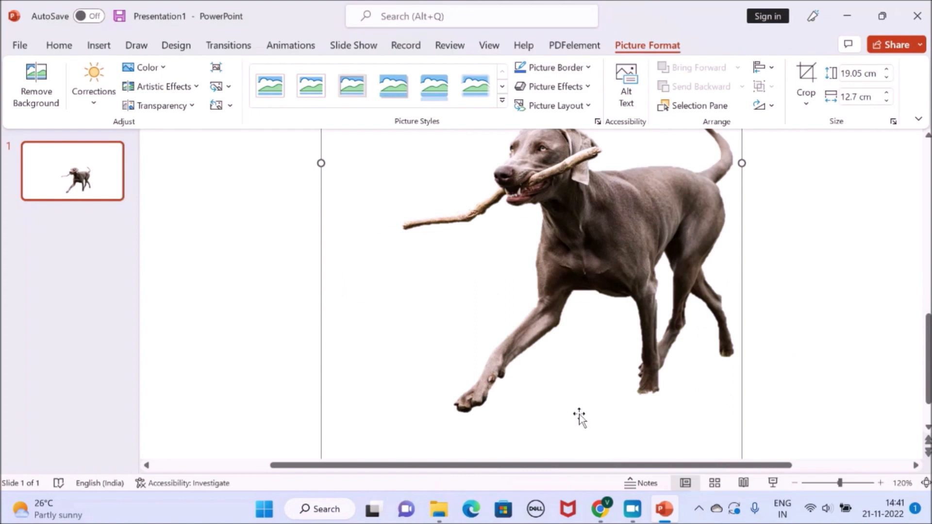
# - View the saved Dog image from the Downloads folder in File Explorer, close it and return to PowerPoint
pyautogui.moveTo(439, 509)
pyautogui.click(341, 459)
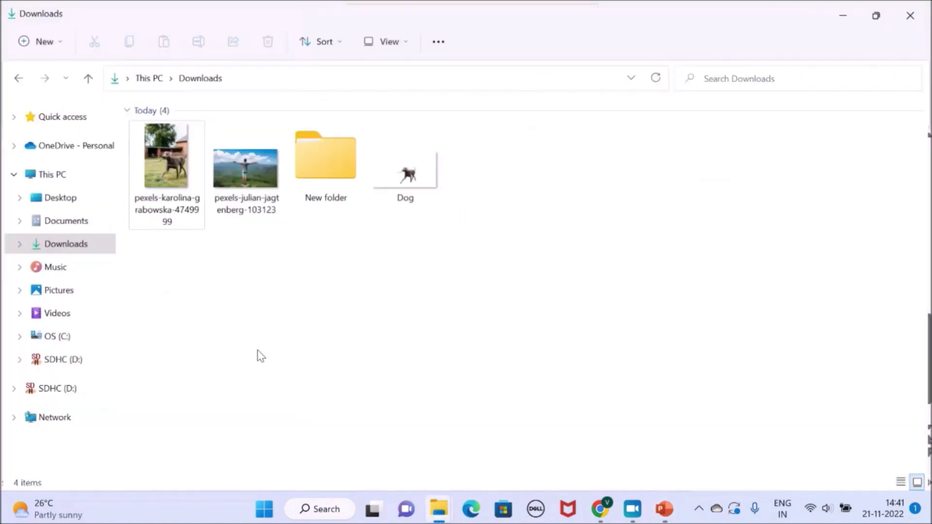
pyautogui.doubleClick(407, 171)
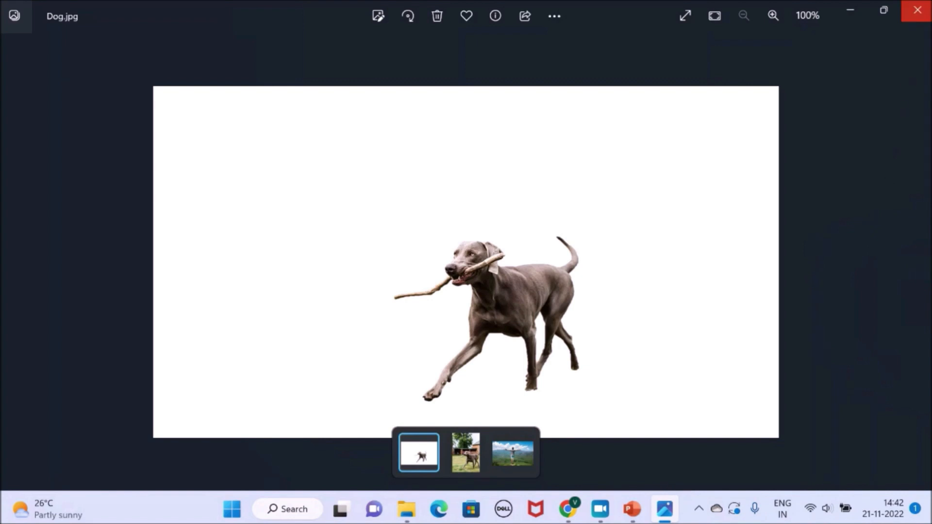
pyautogui.click(917, 10)
pyautogui.moveTo(641, 518)
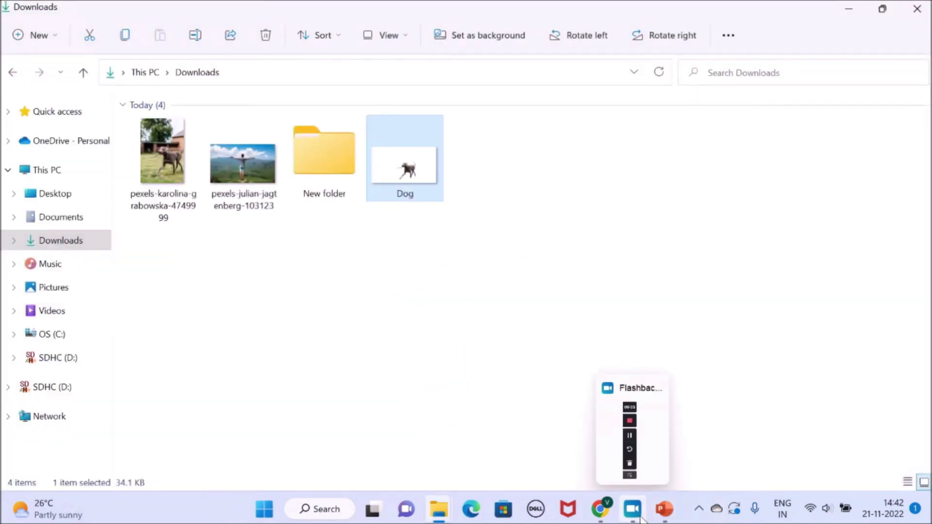
pyautogui.click(664, 509)
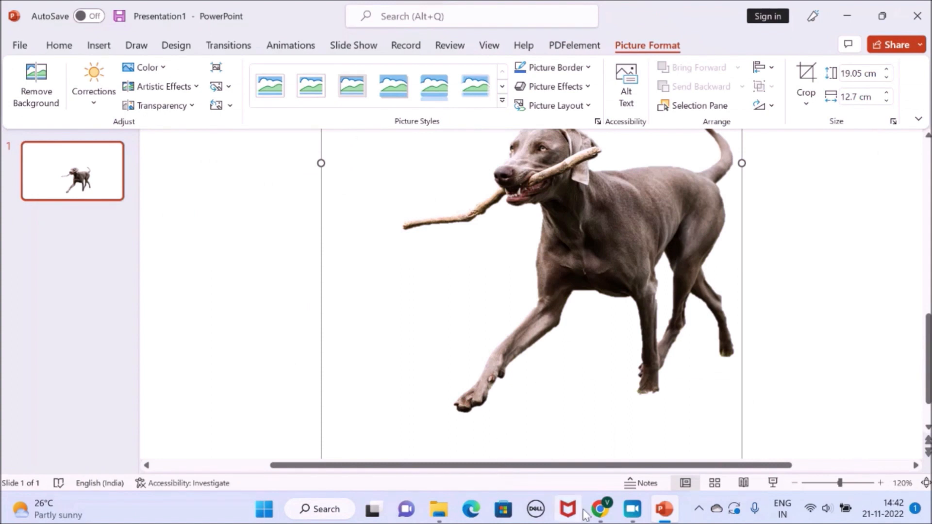
# - Switch to Chrome and search Google for "background remover"
pyautogui.click(603, 519)
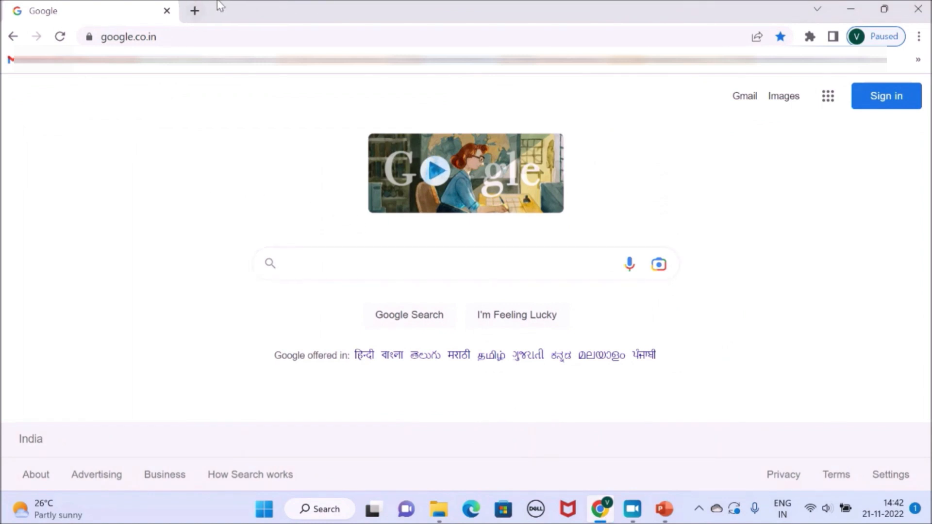
pyautogui.click(309, 269)
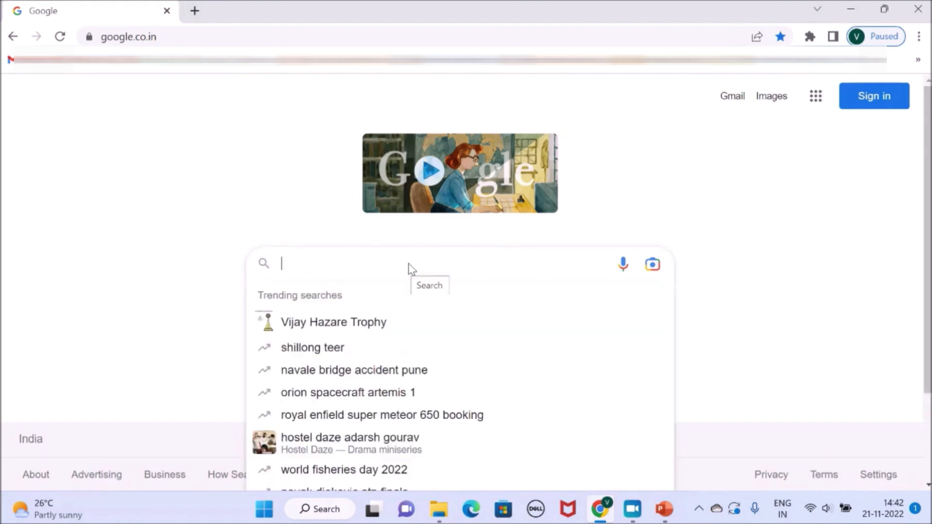
pyautogui.write('back')
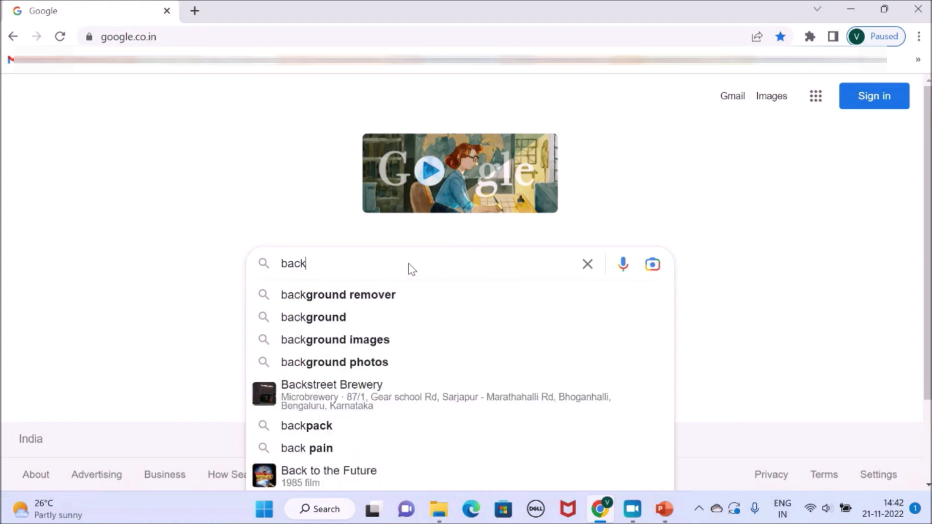
pyautogui.write('ground ')
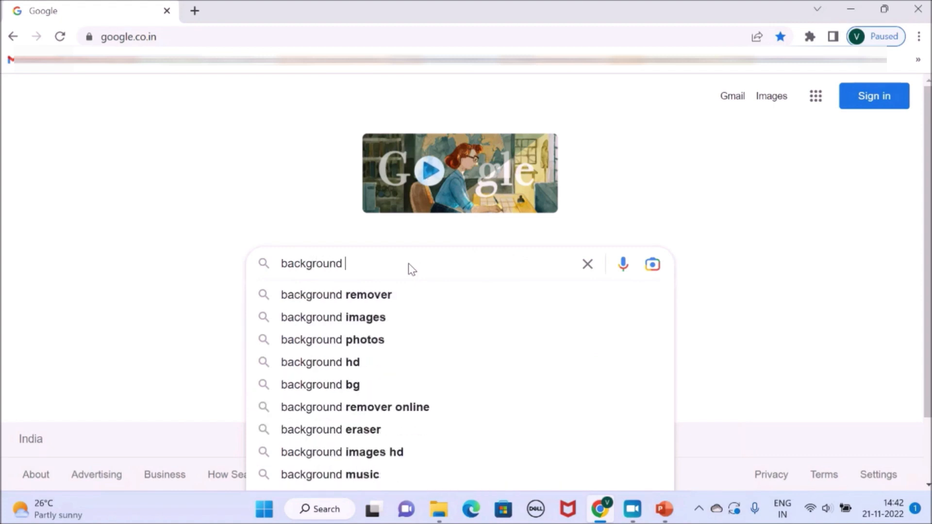
pyautogui.write('remover')
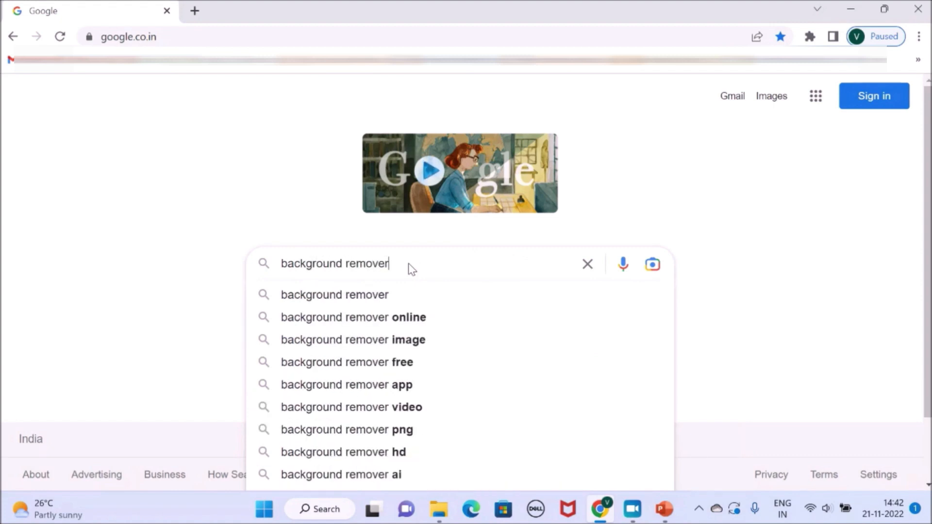
pyautogui.press('Return')
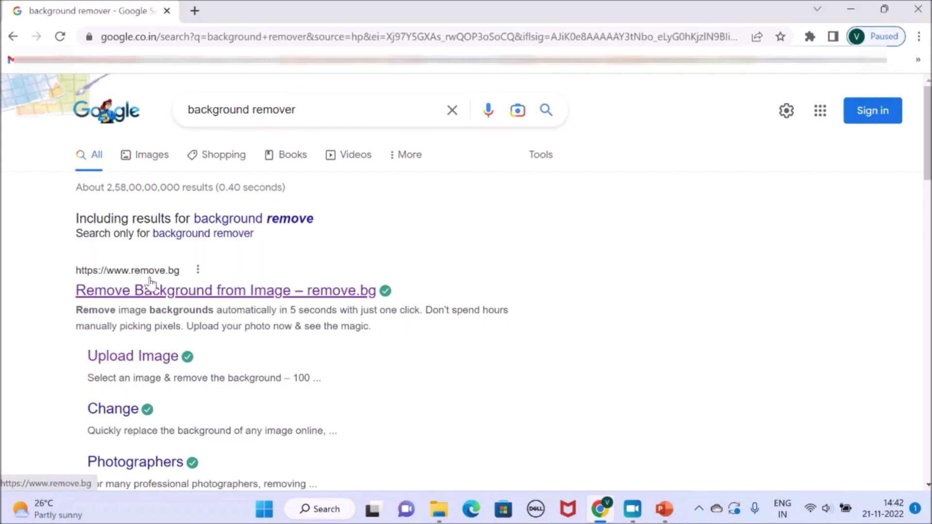
# - Open the remove.bg site from the search results and upload the original dog JPG photo from the Downloads folder
pyautogui.click(202, 302)
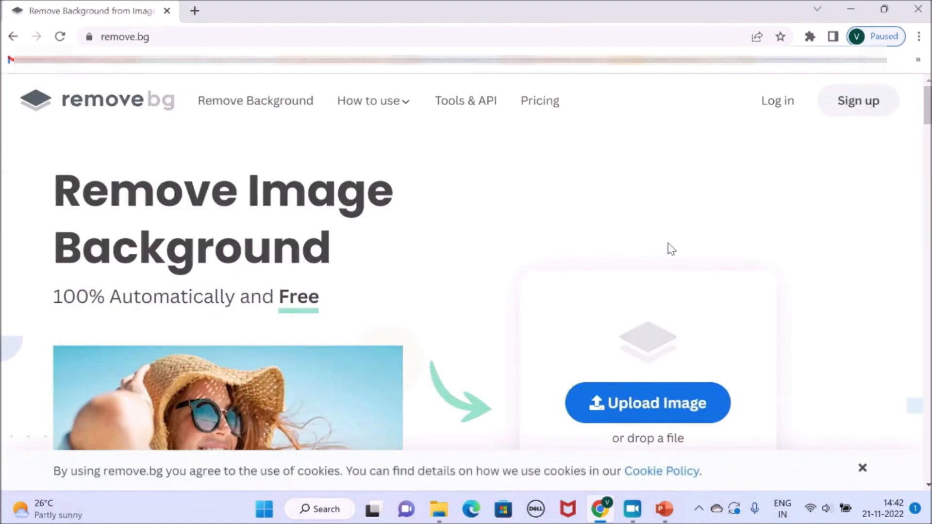
pyautogui.scroll(-3, 671, 248)
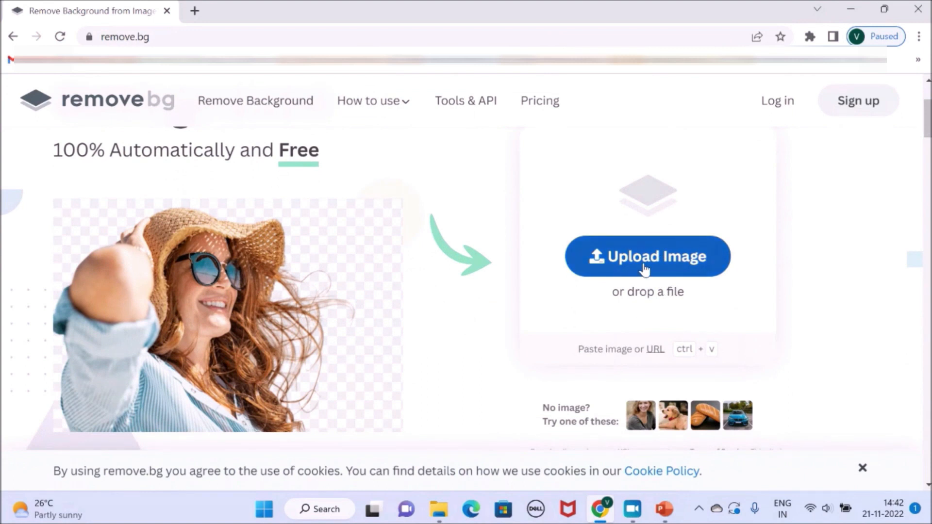
pyautogui.click(644, 263)
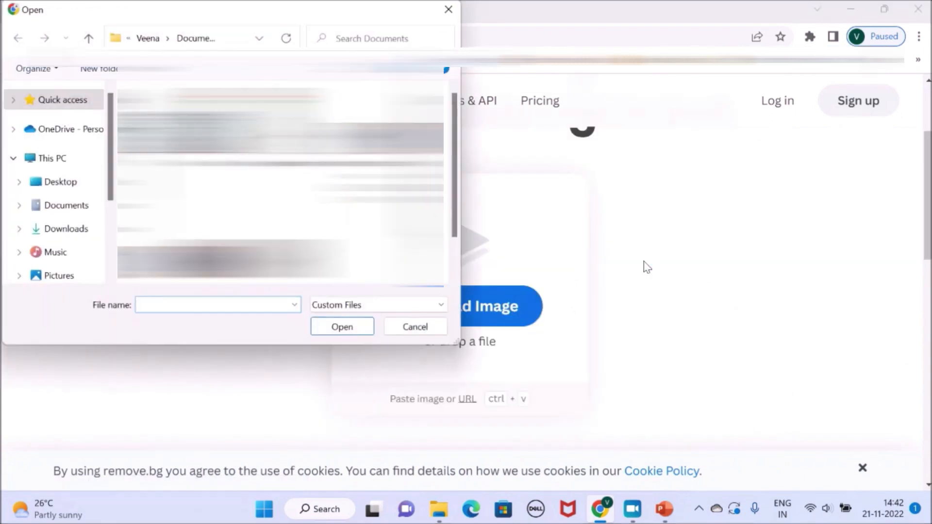
pyautogui.click(80, 231)
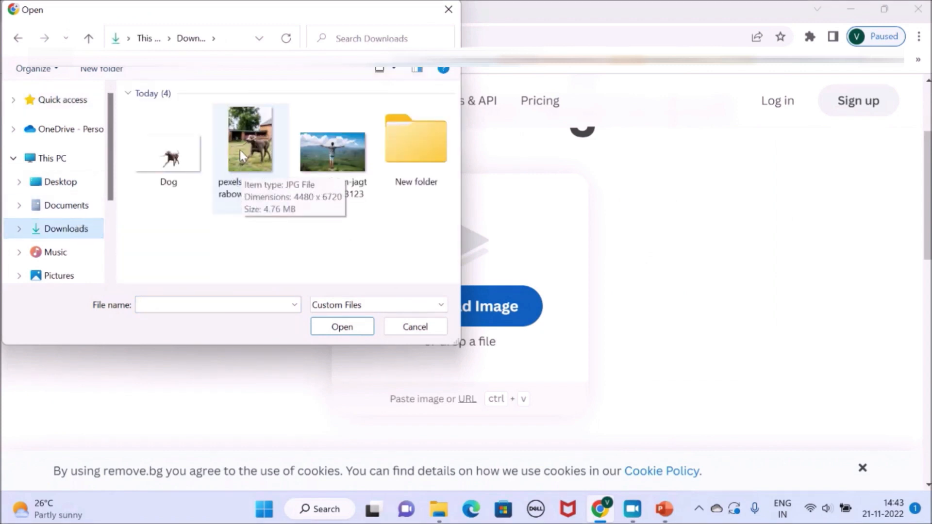
pyautogui.doubleClick(243, 146)
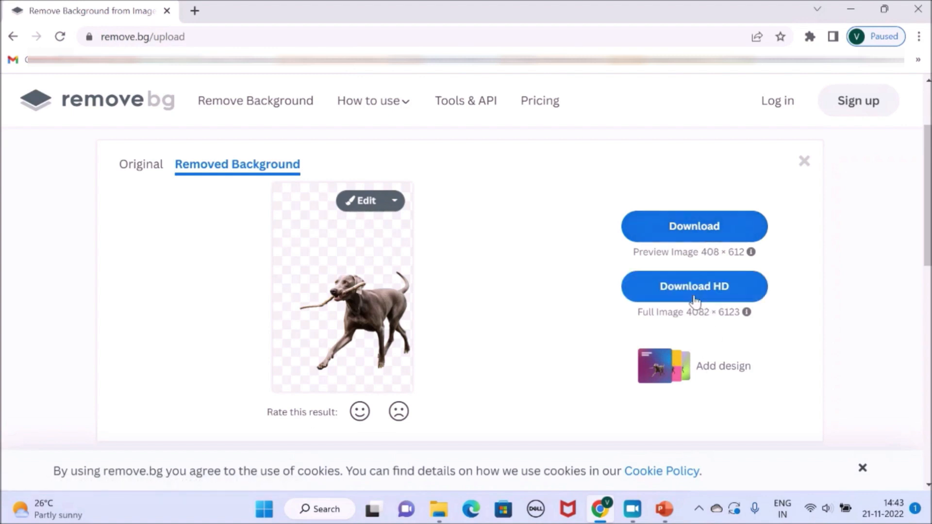
# - Check the credit terms for downloading the full 4082 × 6123 HD image and dismiss the download offer
pyautogui.click(727, 301)
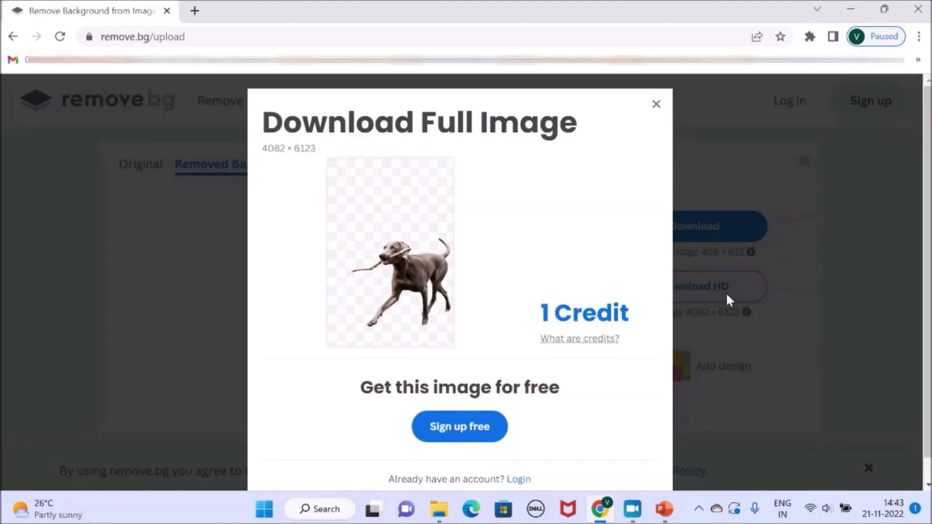
pyautogui.moveTo(525, 336)
pyautogui.moveTo(559, 345)
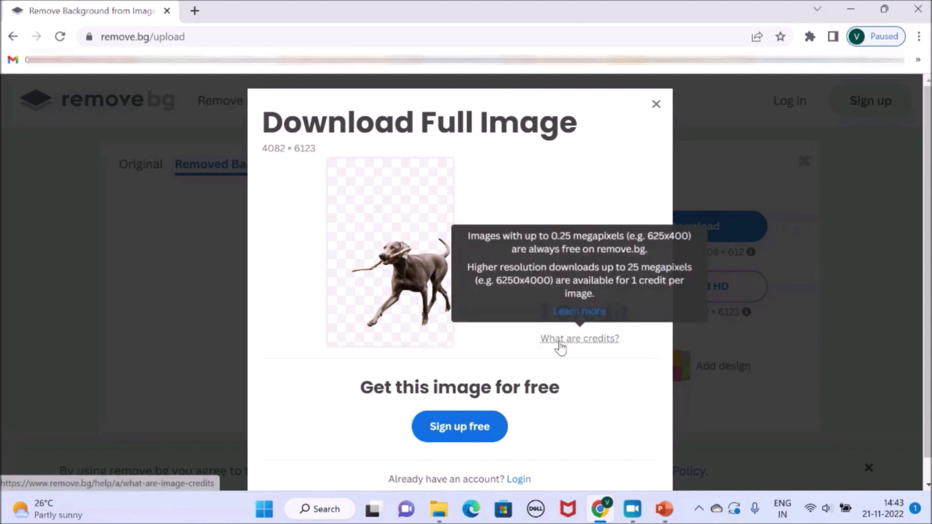
pyautogui.click(656, 107)
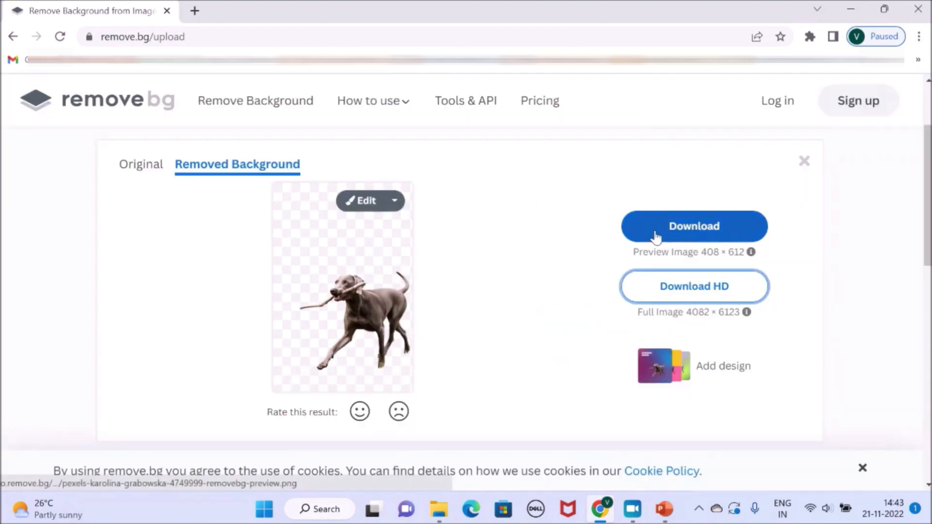
# - Download and view the 408 × 612 preview image of the dog cut-out, closing it to return to PowerPoint
pyautogui.click(690, 228)
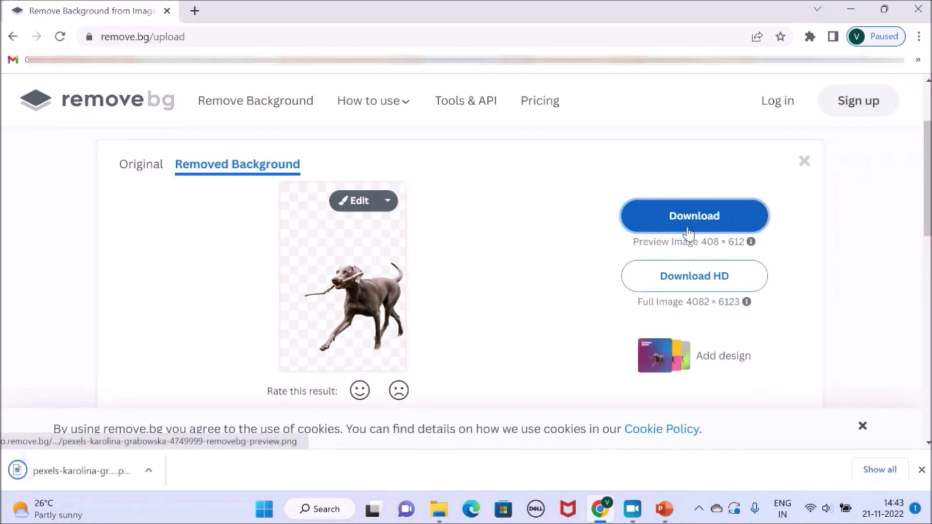
pyautogui.rightClick(88, 467)
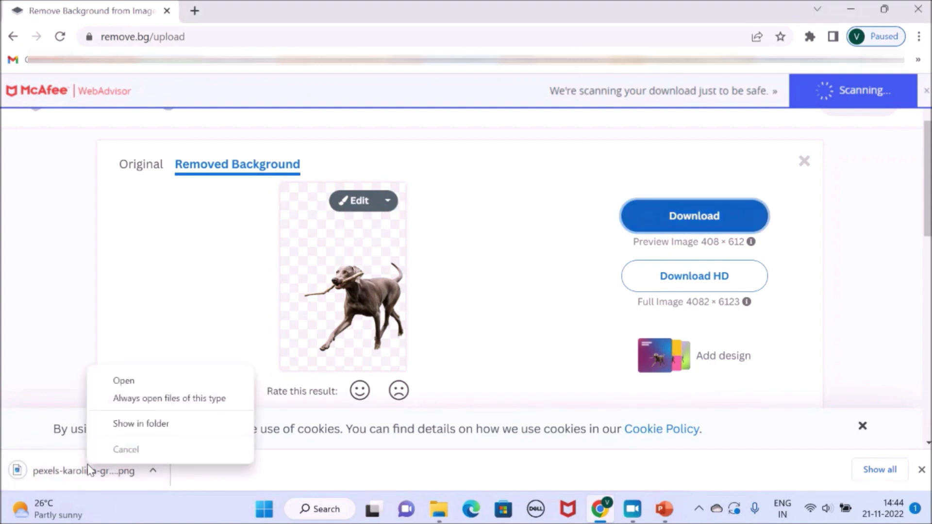
pyautogui.click(124, 381)
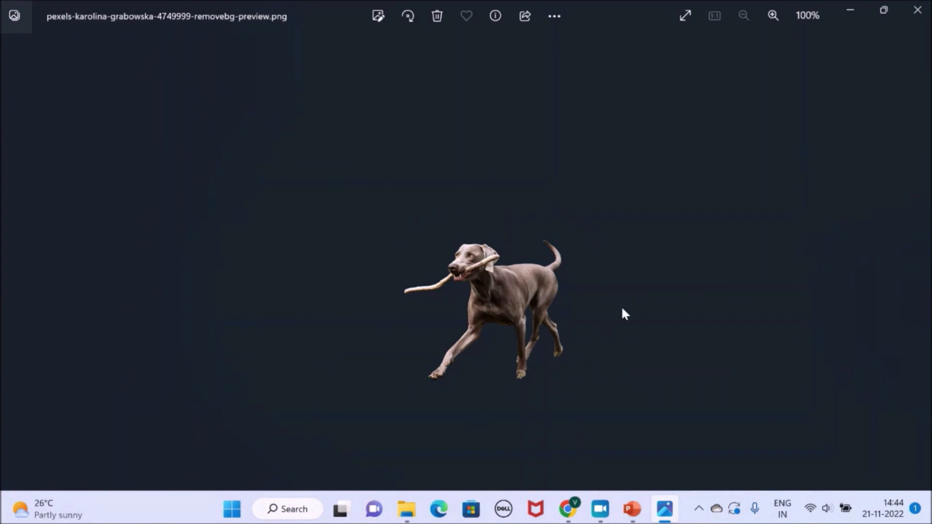
pyautogui.click(929, 21)
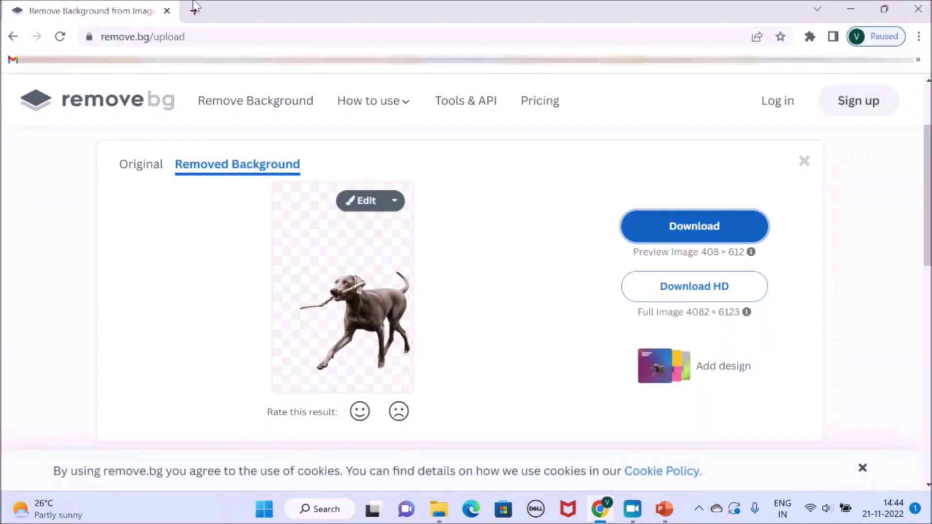
pyautogui.click(664, 509)
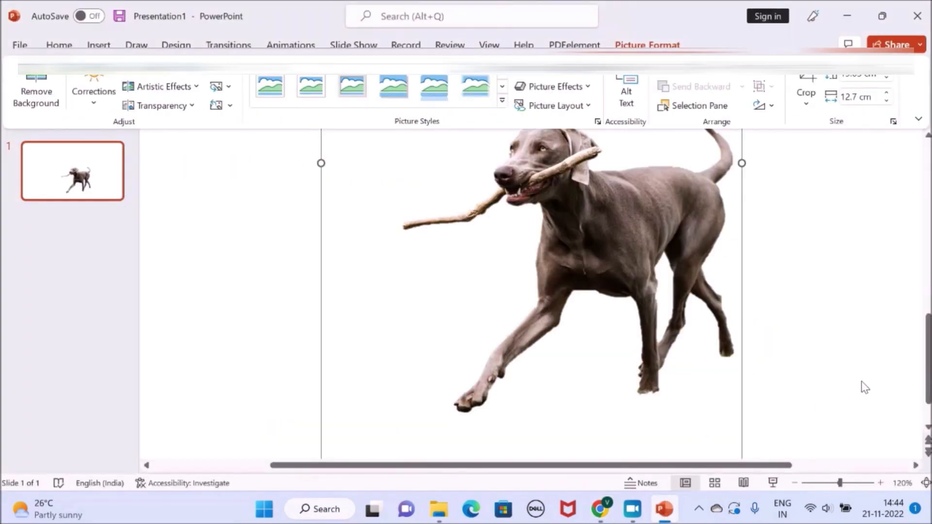